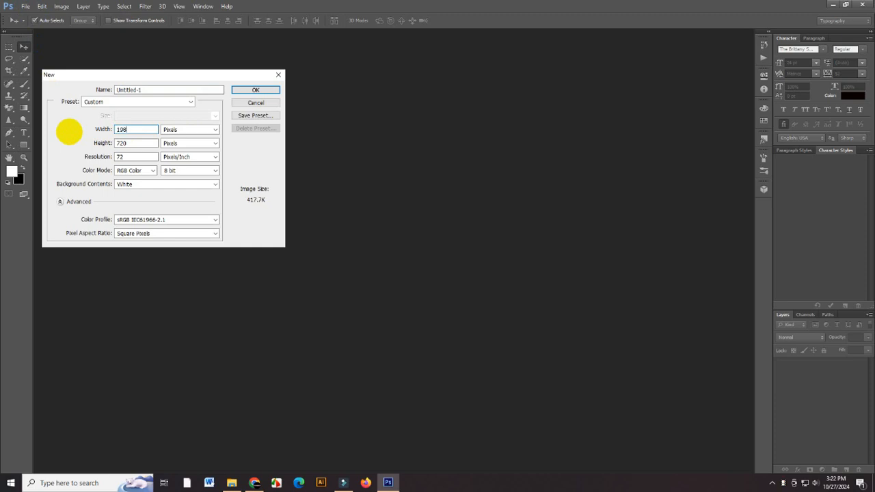
Create a white 1980 × 1080 pixel document with a resolution of 300 pixels/inch.
drag(137, 142, 92, 144)
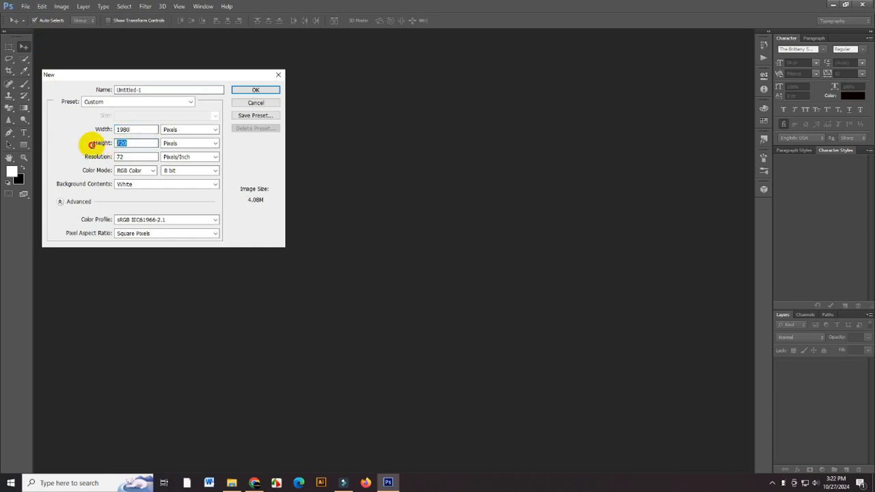
text(1080)
drag(127, 156, 82, 164)
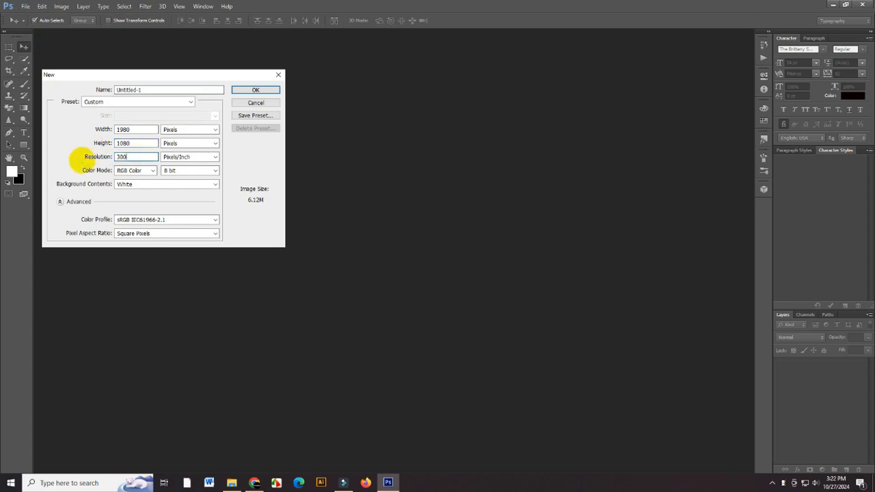
click(257, 90)
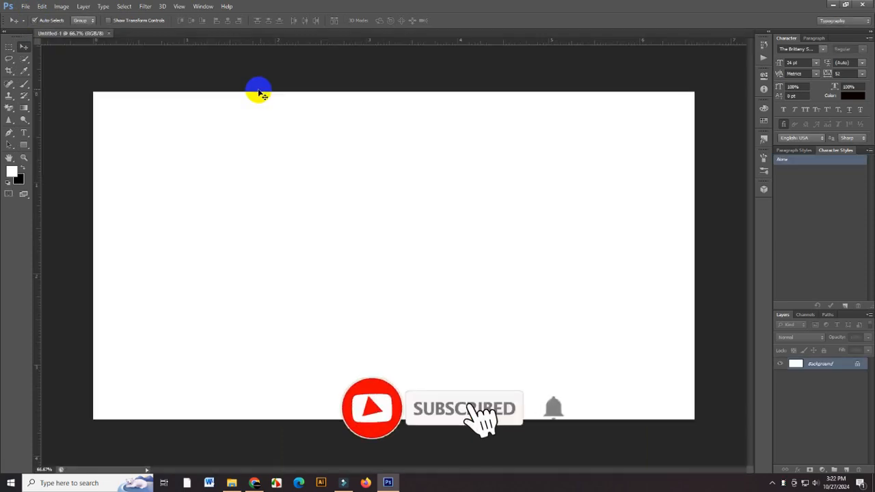
Add the text "Jamimar" in The Brittany Script and move it down and left so the whole word fits on the canvas.
drag(26, 132, 56, 131)
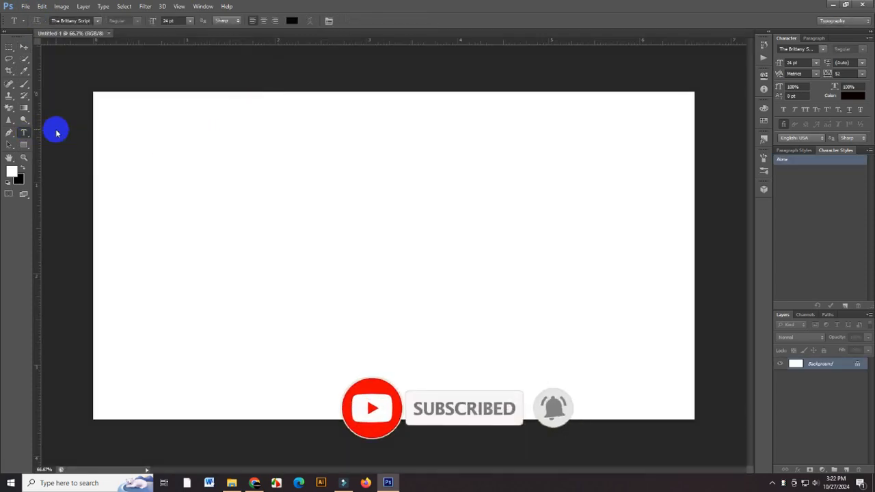
click(236, 206)
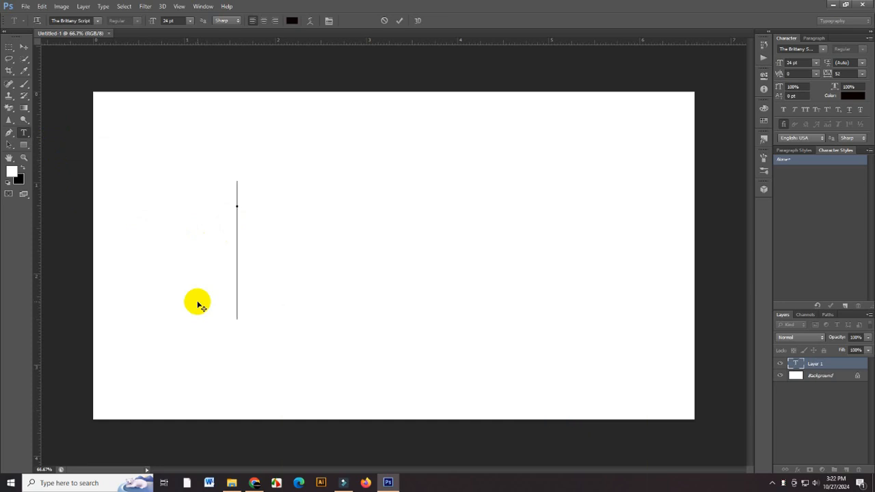
text(J)
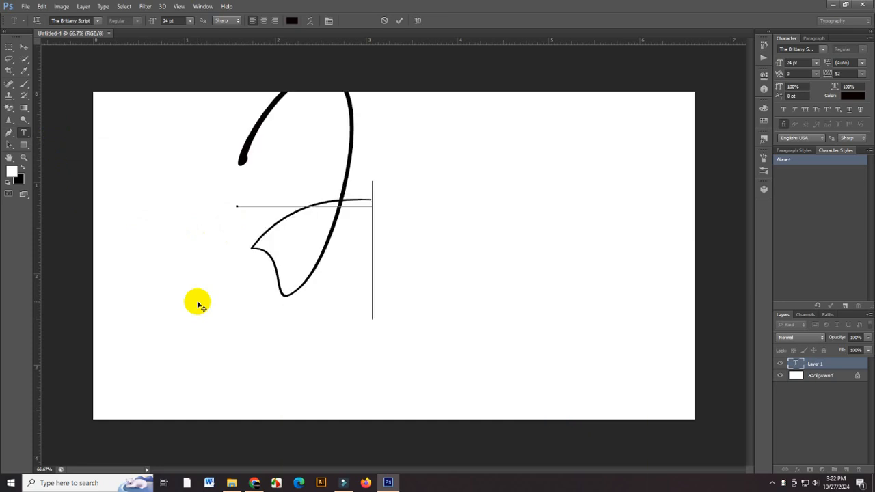
text(ami)
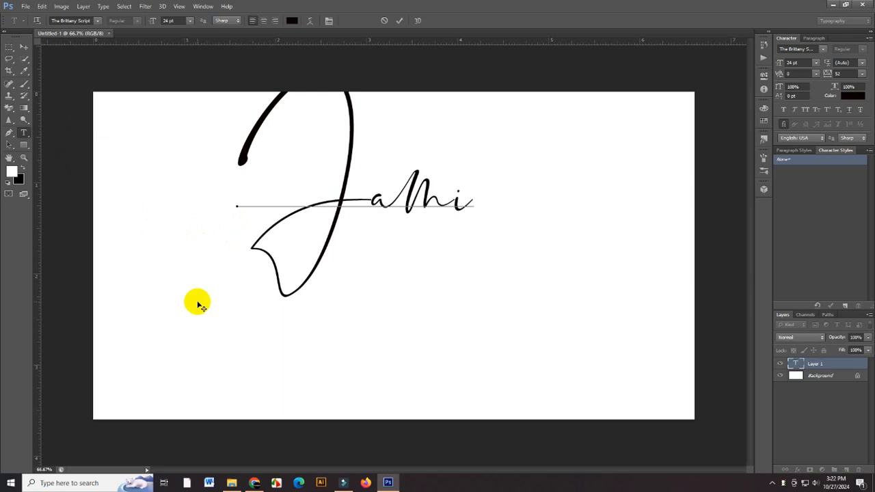
text(ma)
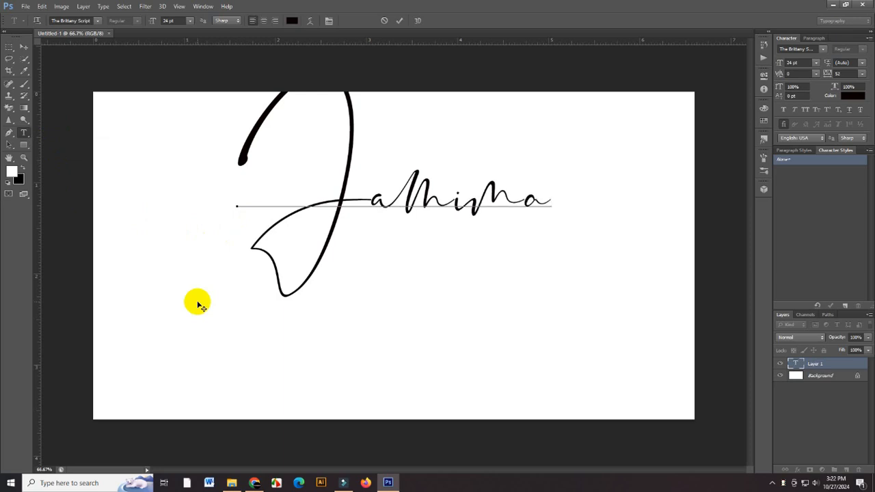
text(r)
click(400, 22)
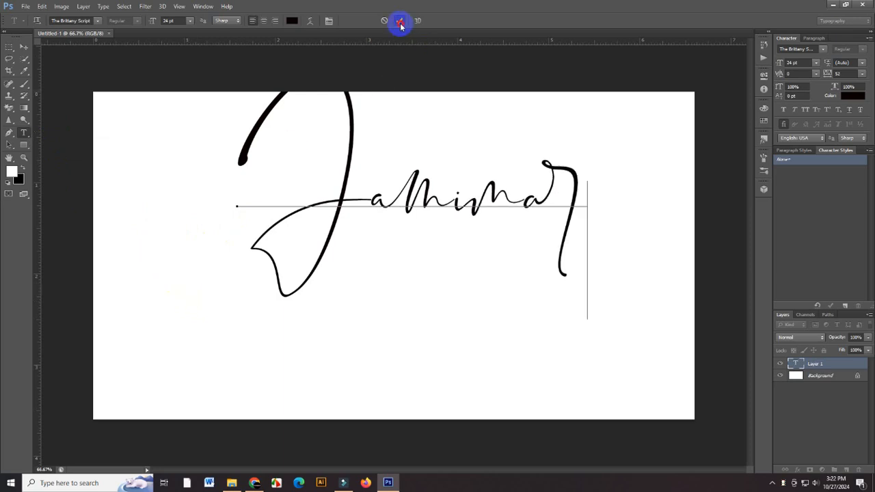
click(31, 51)
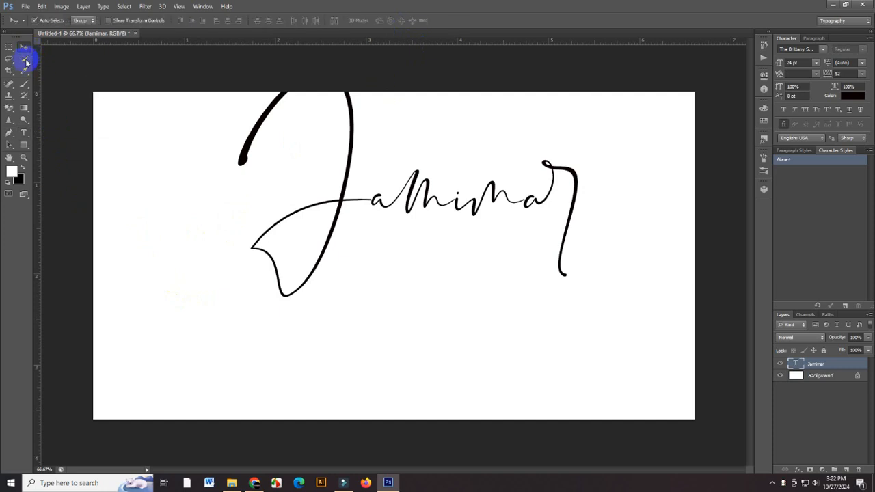
drag(340, 197, 279, 238)
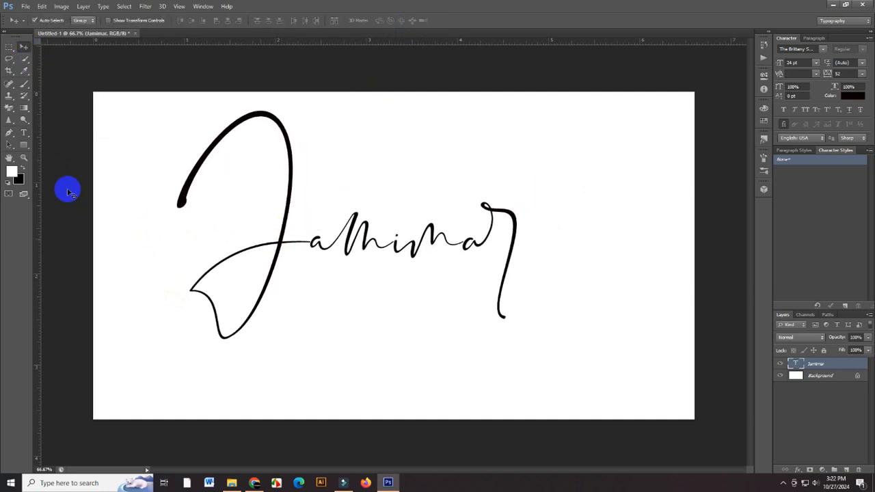
Add the text "PHOTOGRAPHY" in Times New Roman below the script word.
click(23, 133)
click(56, 131)
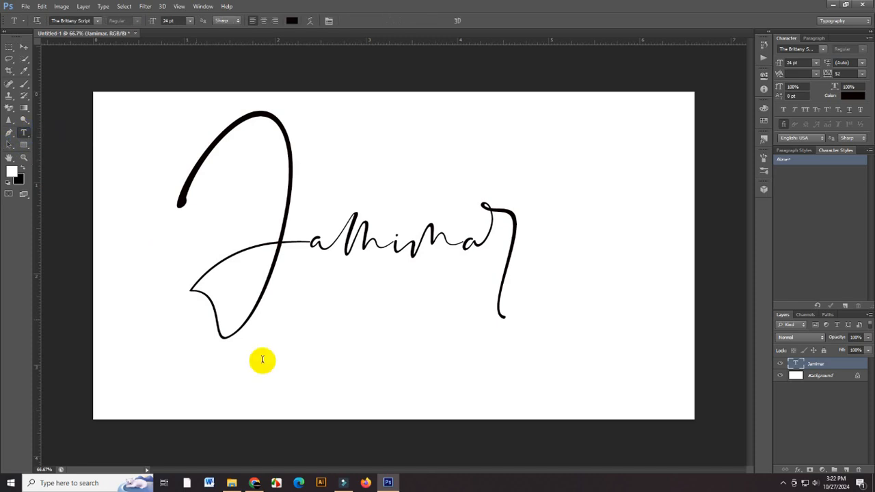
click(351, 362)
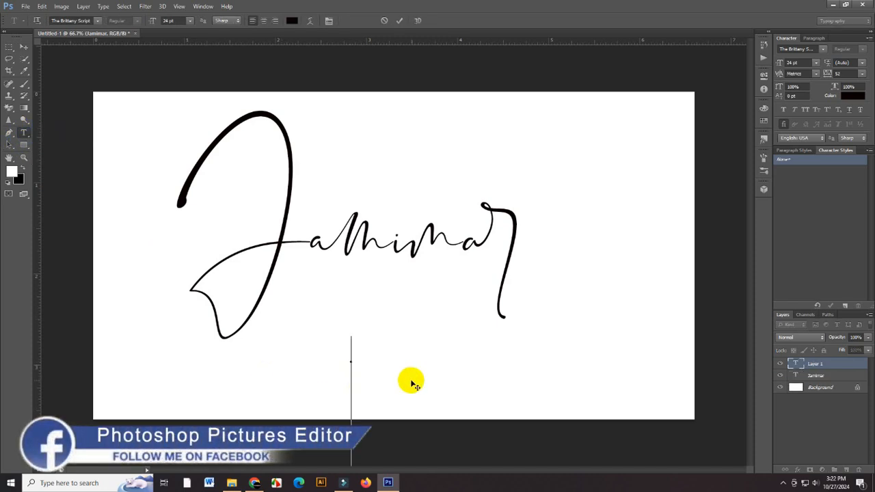
click(97, 21)
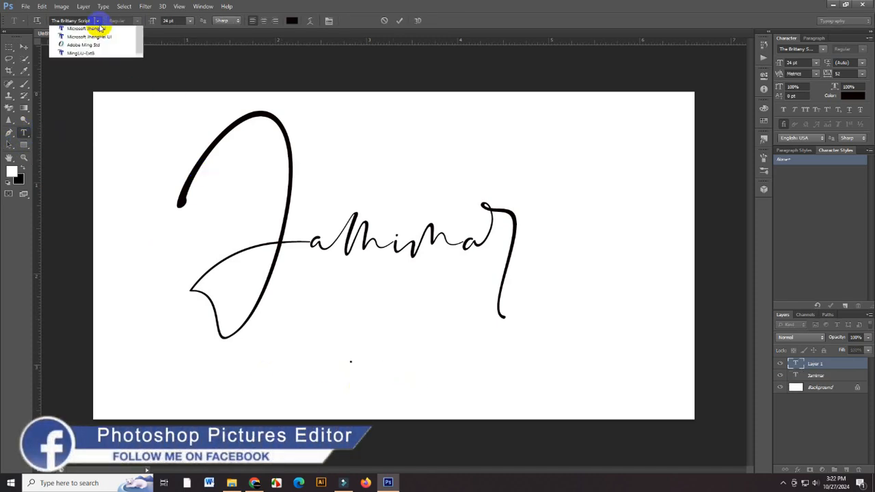
click(86, 30)
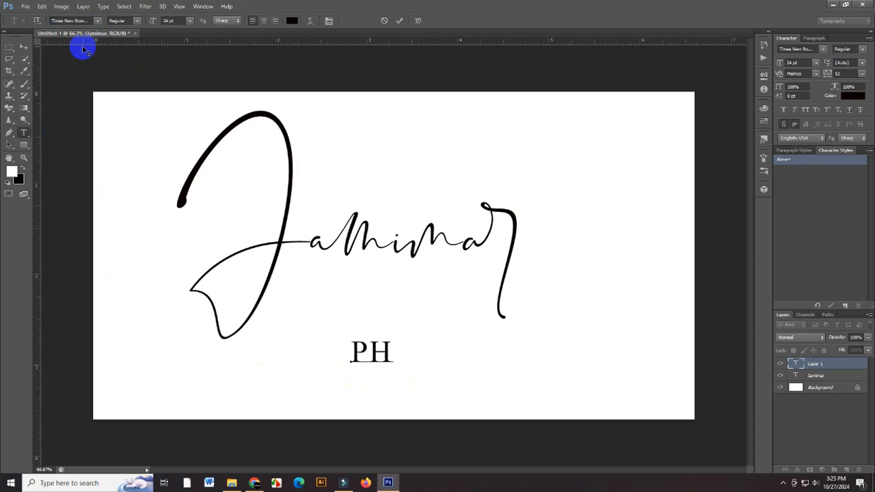
text(OT)
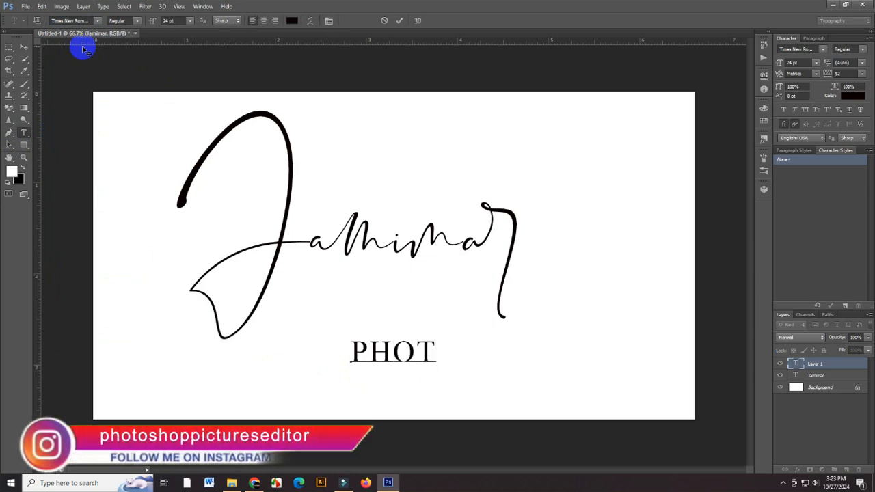
text(O)
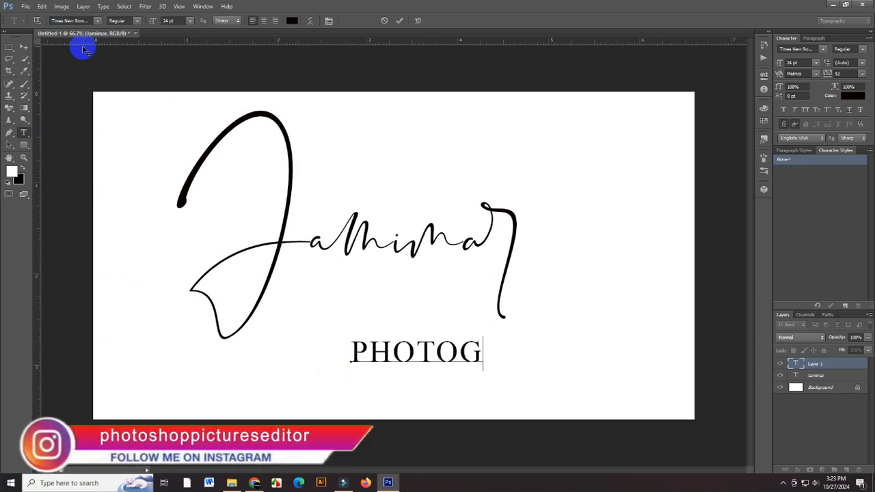
text(GRAPHY)
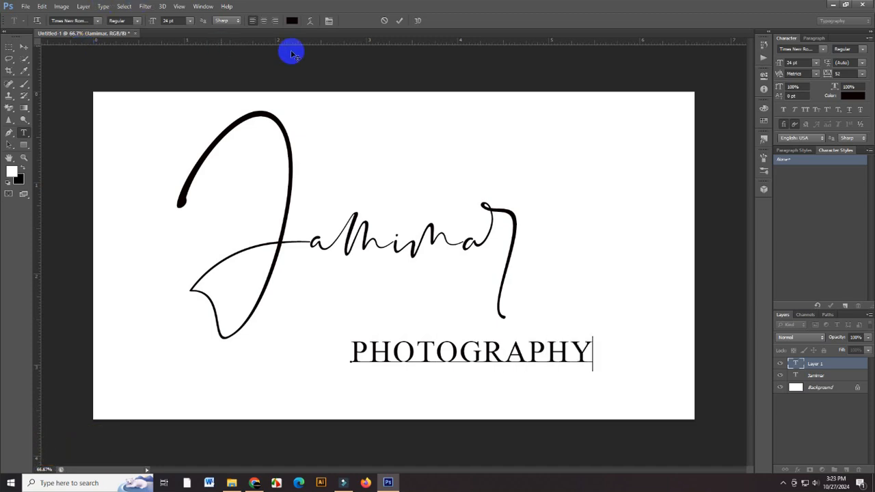
click(400, 21)
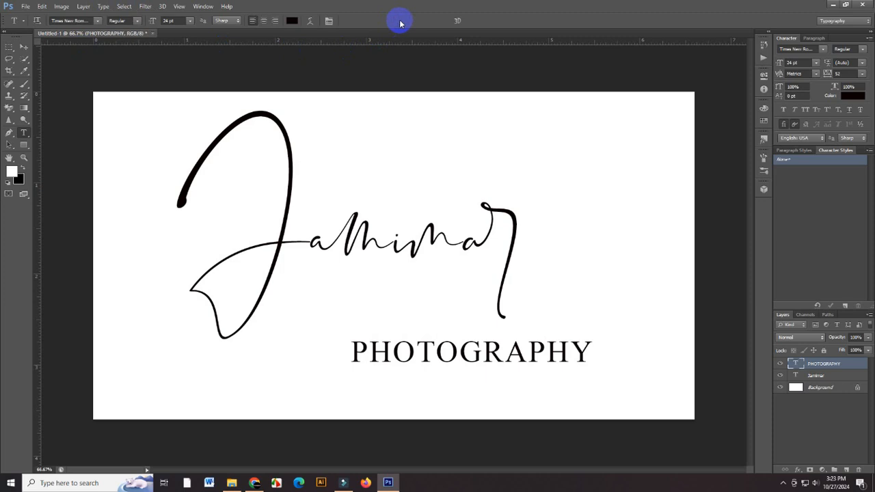
Format PHOTOGRAPHY at 14 pt with 300 tracking and place it directly beneath the small letters of Jamimar.
click(816, 64)
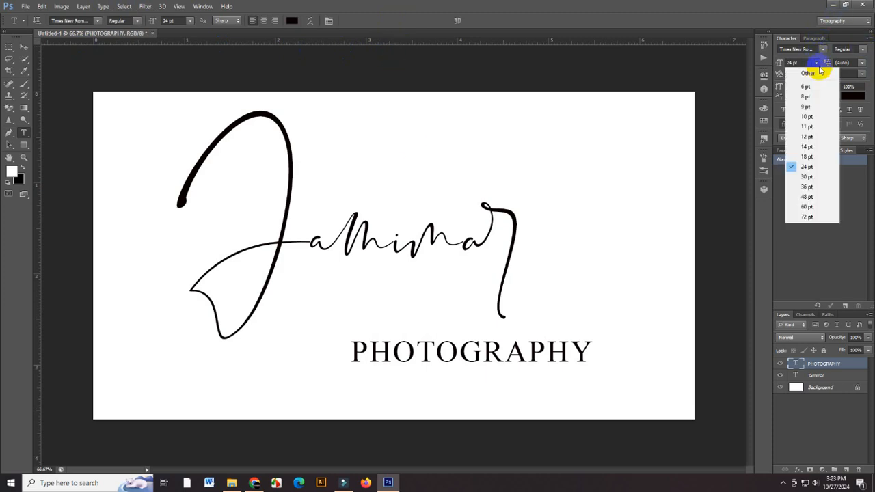
click(811, 149)
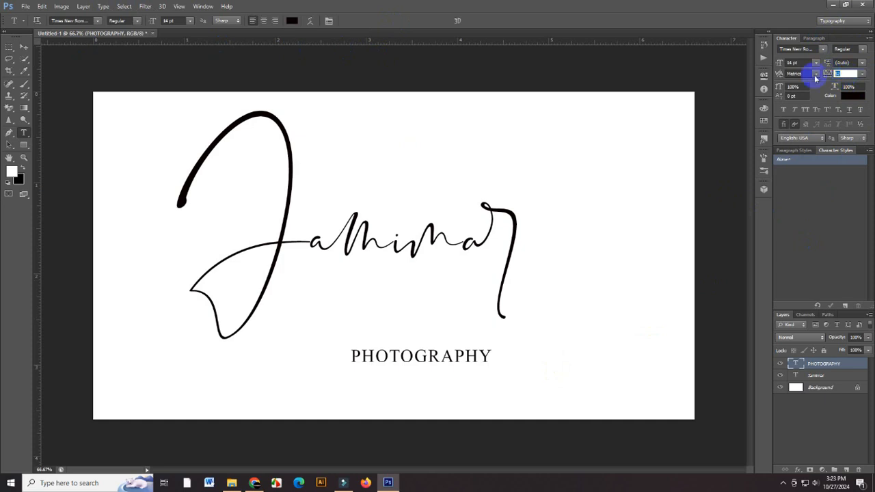
text(300)
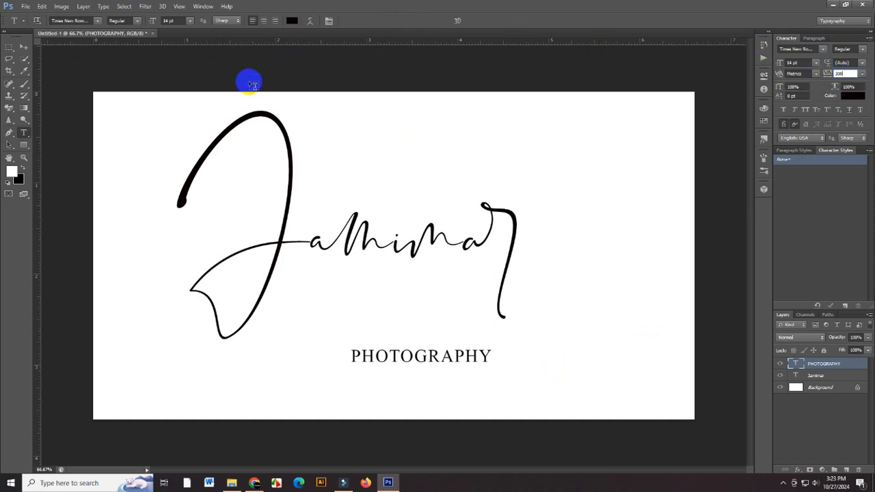
click(27, 49)
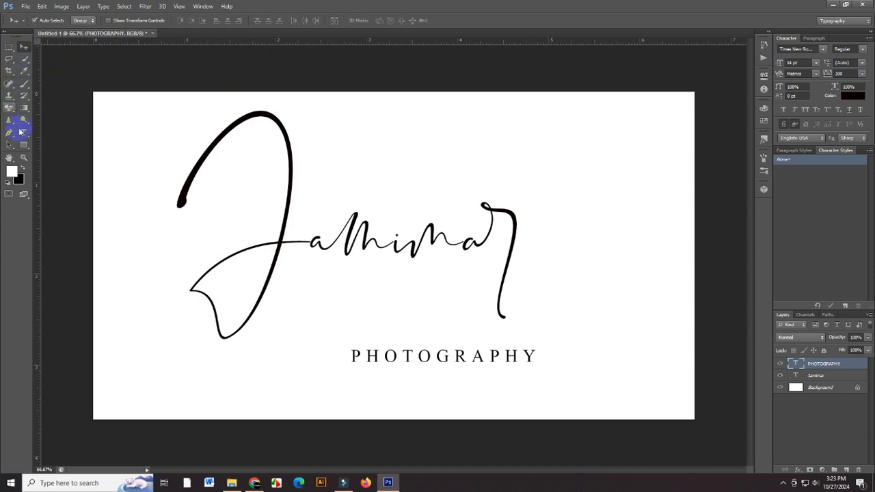
mouse_move(371, 344)
mouse_down()
mouse_move(338, 276)
mouse_move(332, 280)
mouse_up()
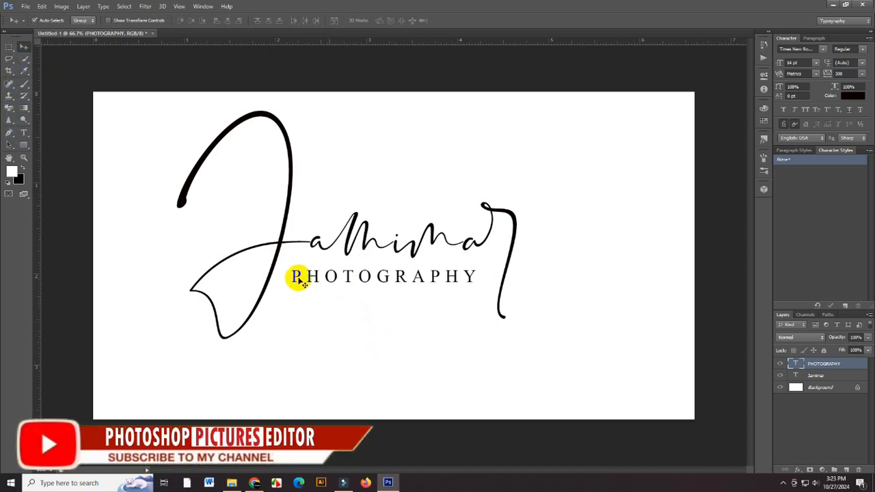
Set PHOTOGRAPHY's tracking to 500 and adjust both texts' positions so it sits between the strokes of the J and the r.
click(23, 136)
click(848, 74)
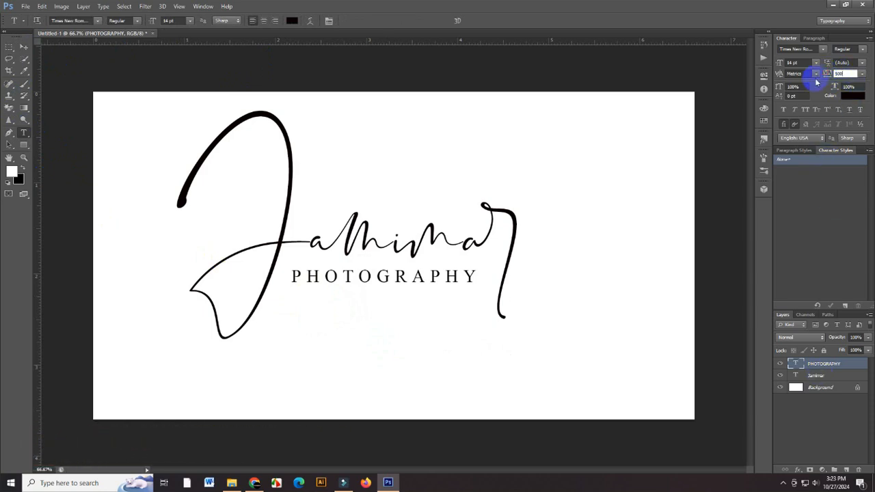
text(500)
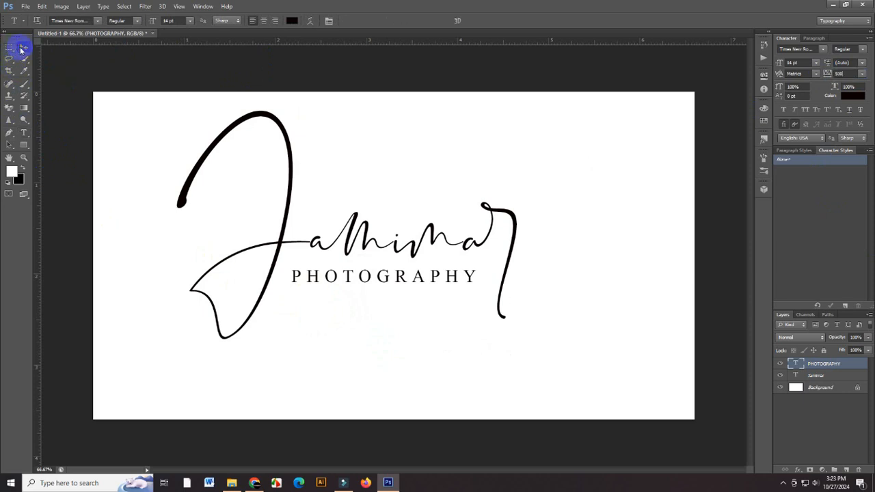
click(20, 48)
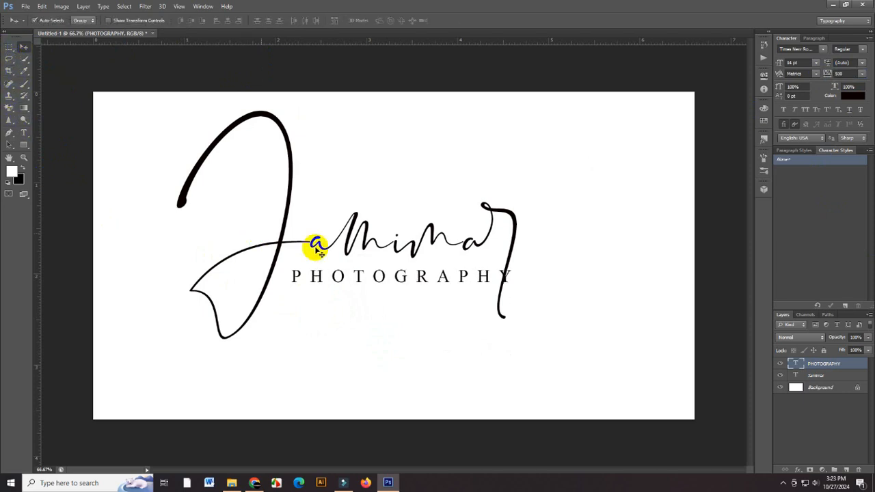
drag(355, 274, 346, 271)
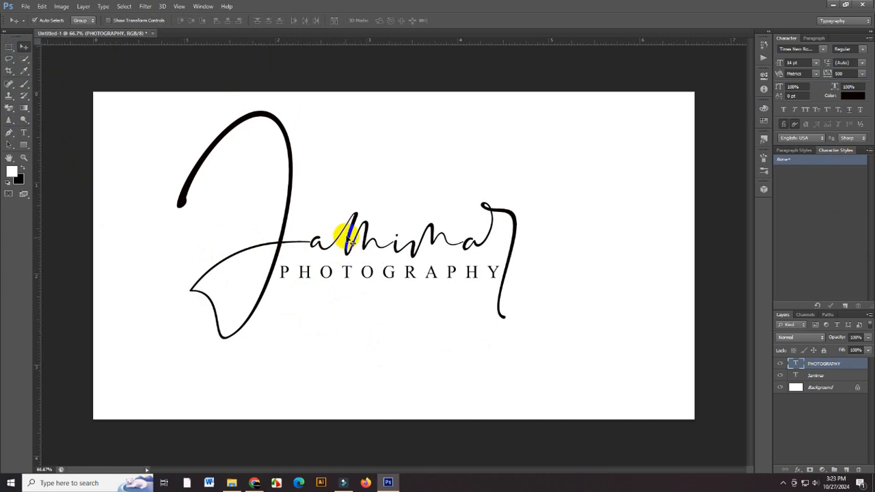
click(350, 240)
drag(349, 233, 344, 225)
Merge the PHOTOGRAPHY and Jamimar text layers into one layer.
click(347, 273)
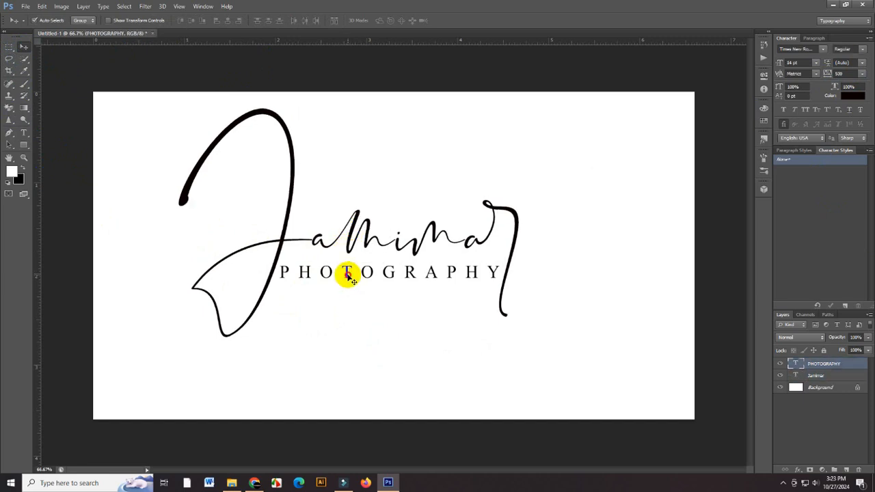
ctrl+click(842, 378)
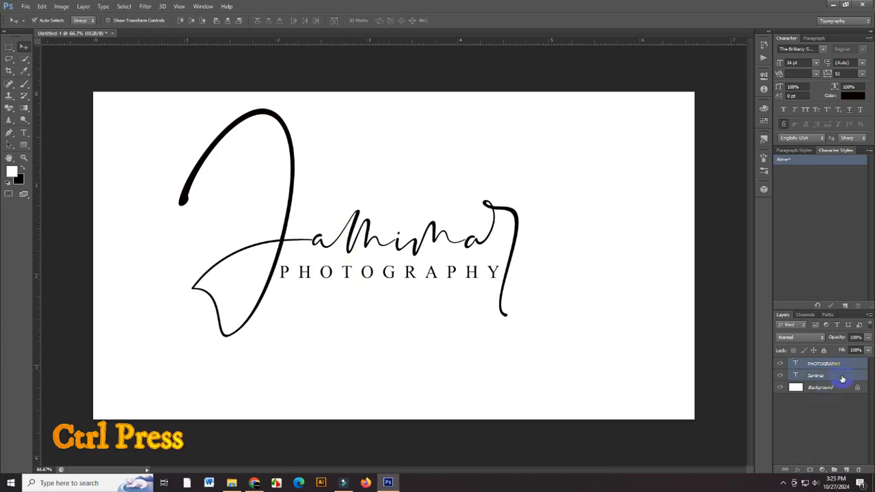
key(ctrl+e)
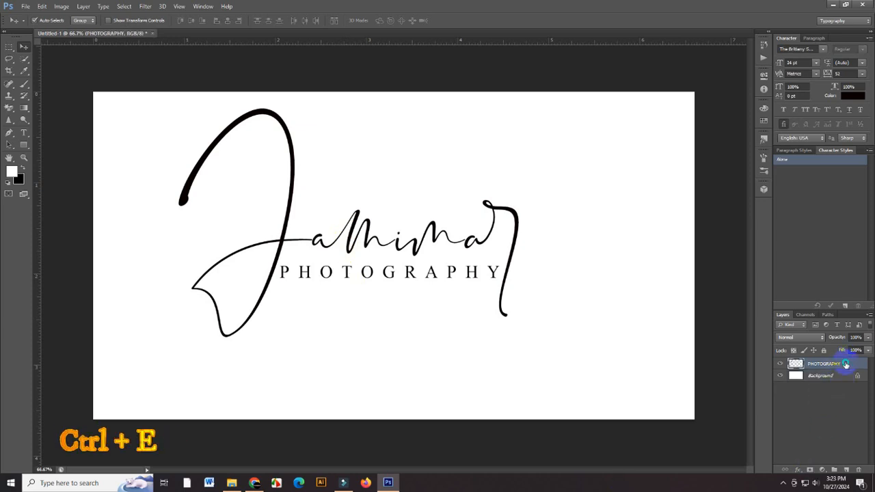
Add a Drop Shadow layer style to the merged logo layer.
right_click(846, 364)
click(776, 27)
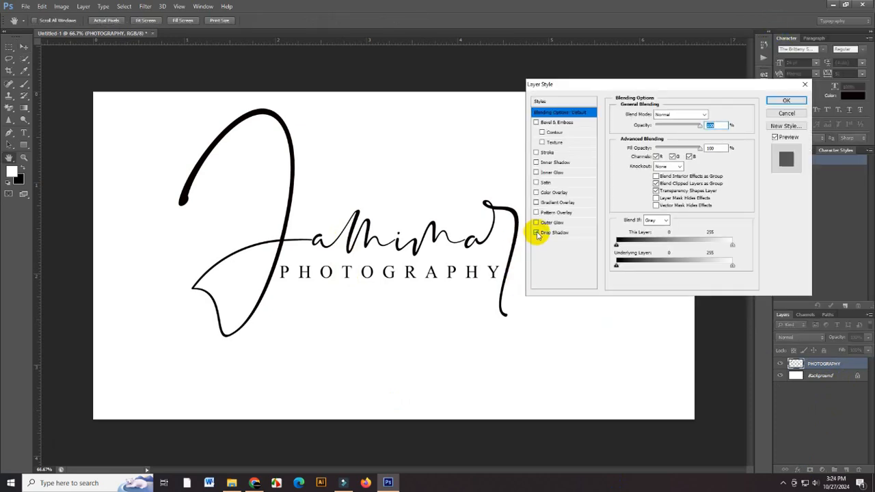
click(537, 233)
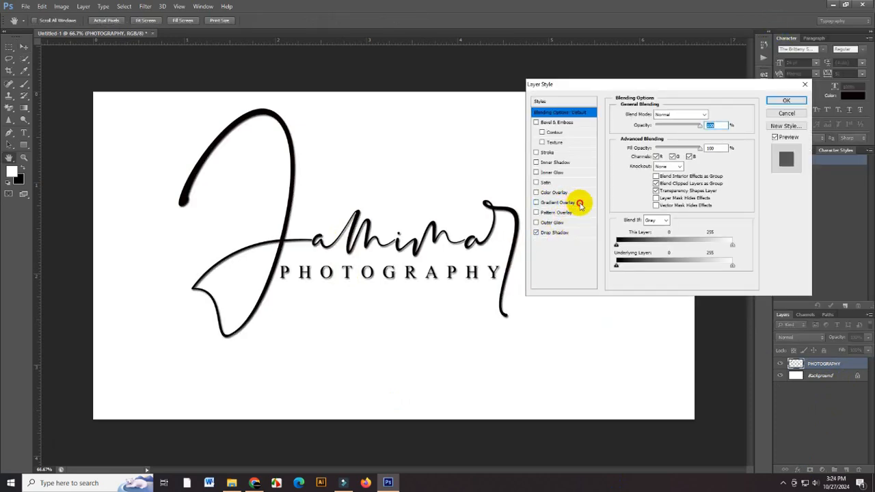
Add a Gradient Overlay to the logo layer and set the gradient's starting color stop to a bright golden yellow with hue 49.
click(567, 203)
click(667, 135)
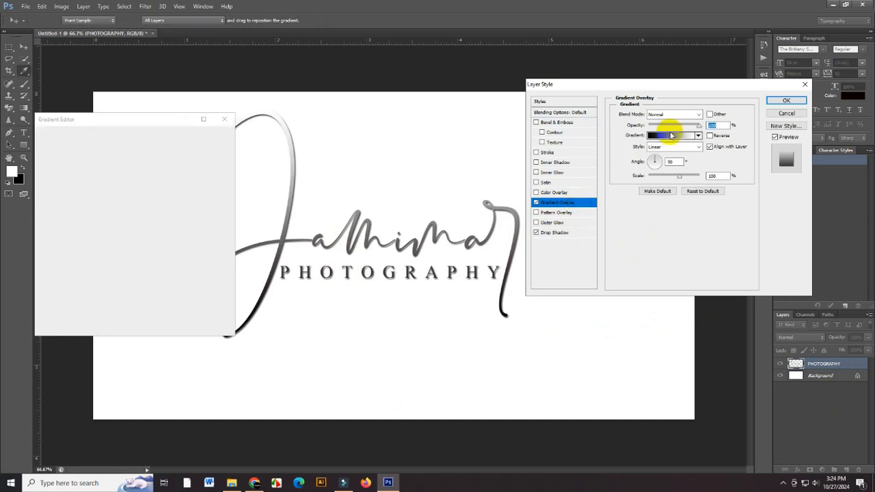
click(48, 275)
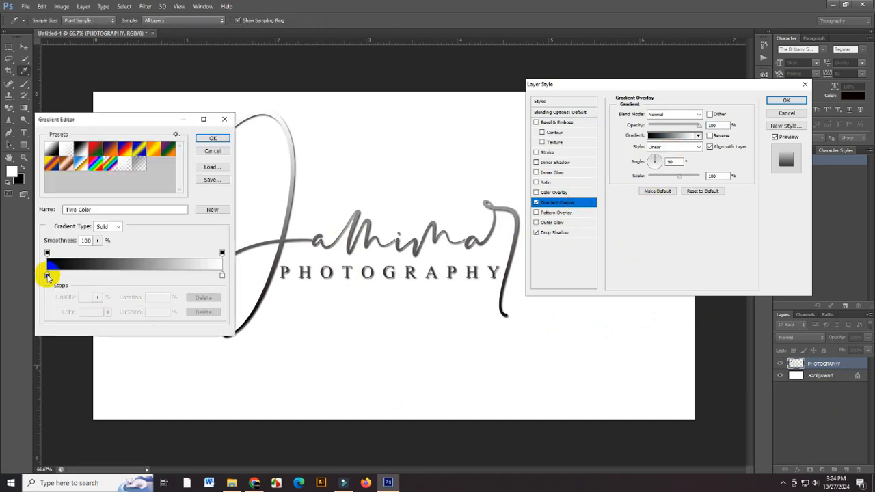
click(91, 312)
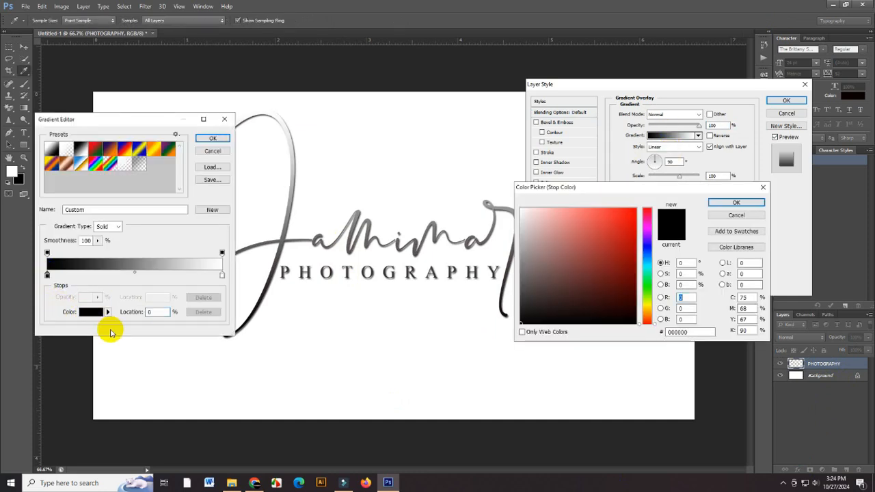
click(646, 309)
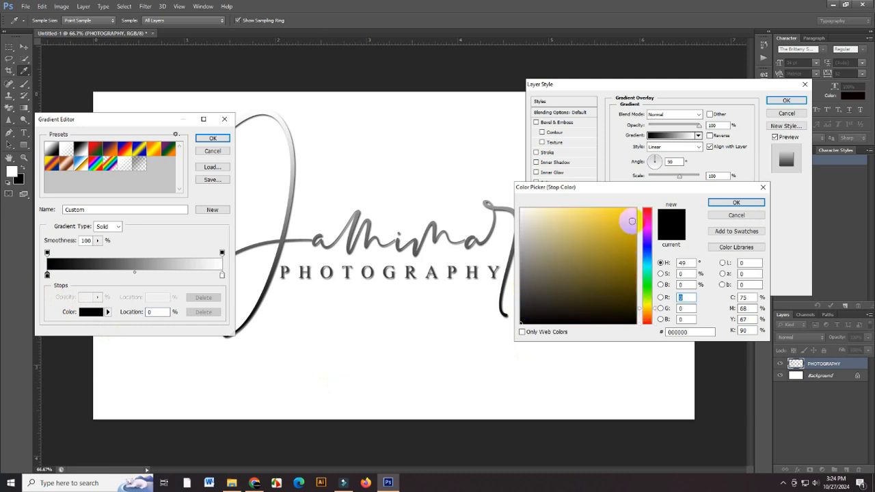
click(630, 218)
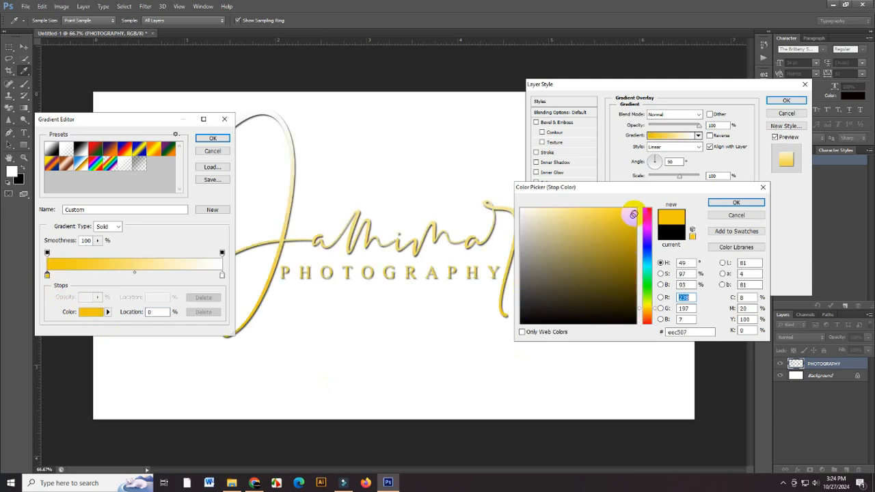
drag(633, 216, 630, 238)
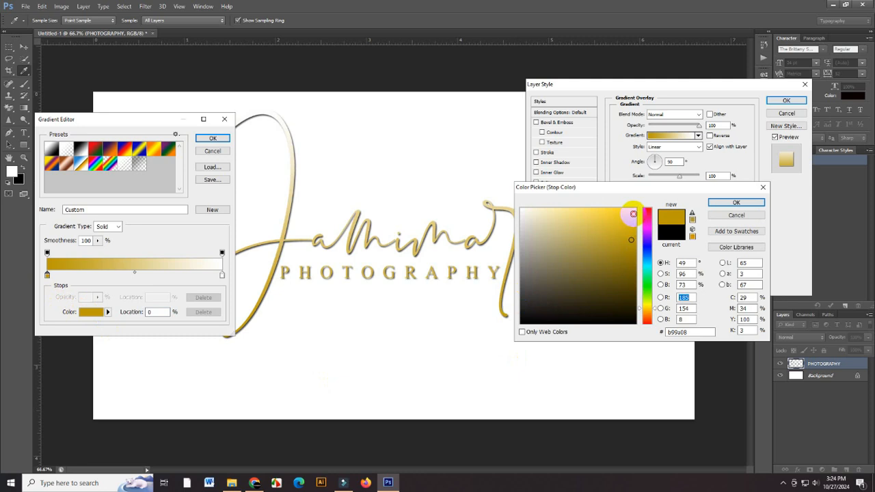
click(633, 214)
click(736, 202)
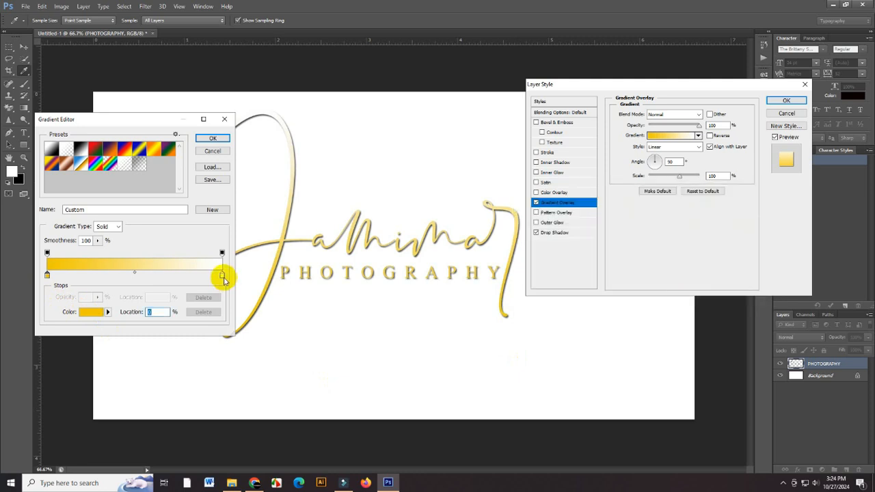
Set the gradient's end color stop to orange-yellow fabf0c and apply the layer style to the logo.
click(84, 313)
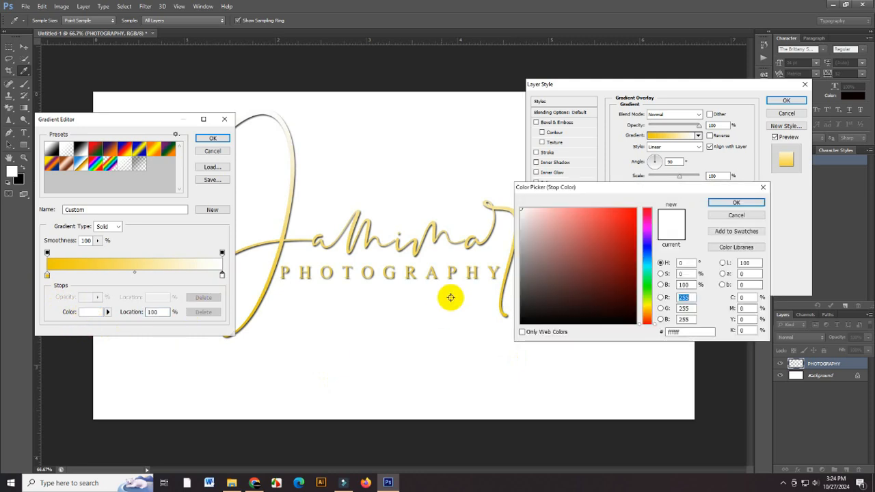
click(646, 309)
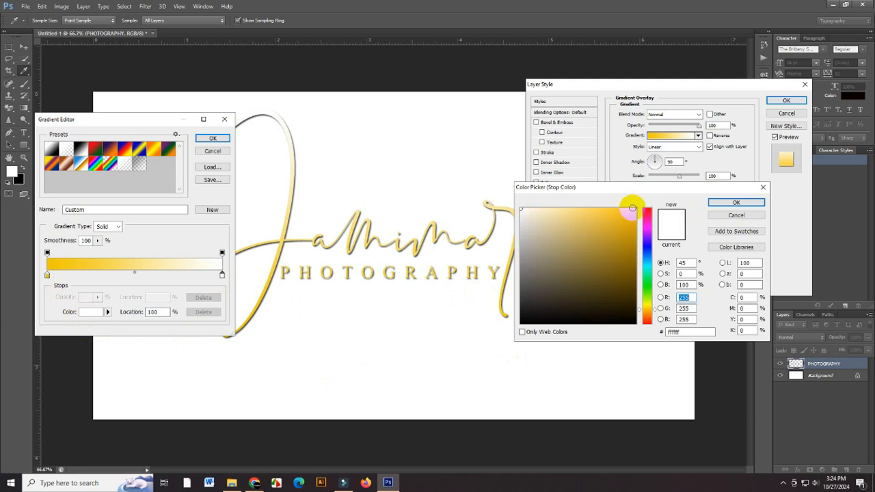
click(630, 210)
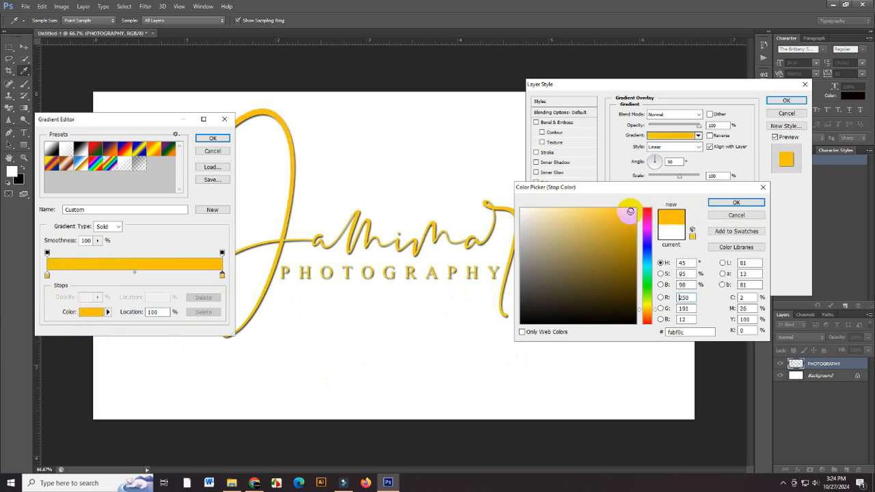
click(736, 204)
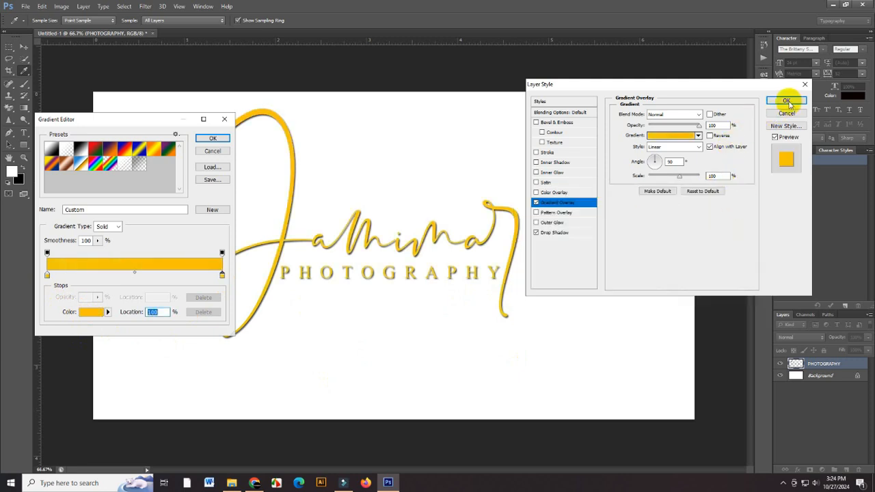
click(213, 139)
click(785, 100)
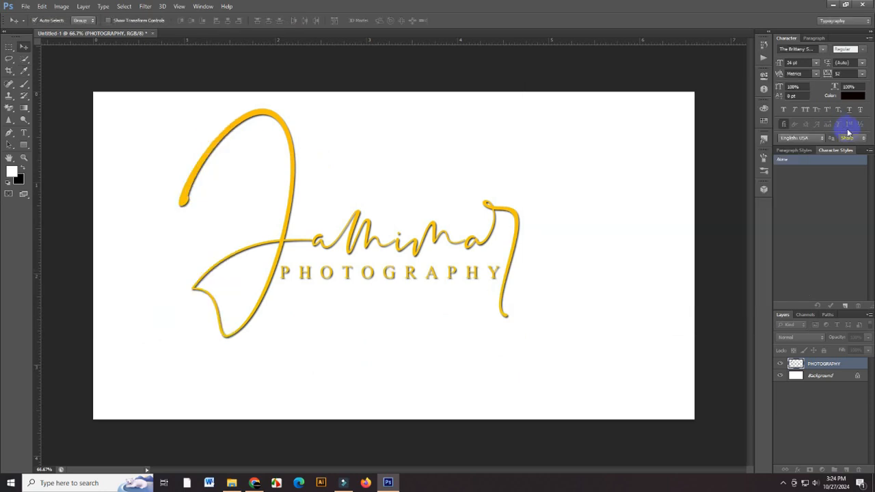
Fill the Background layer with black.
key(alt+BackSpace)
click(817, 409)
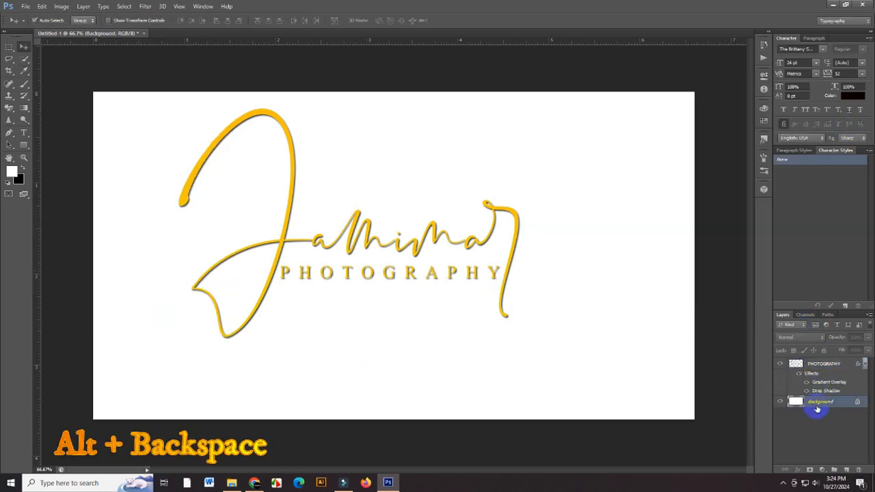
key(alt+BackSpace)
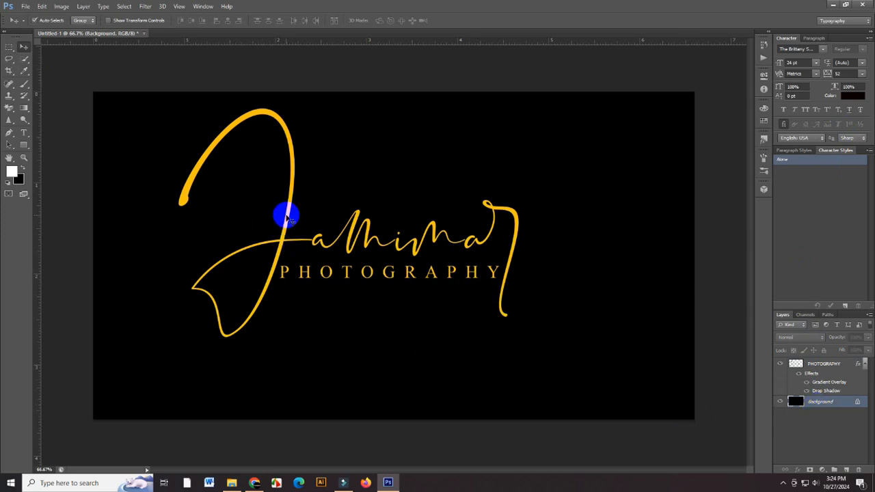
Scale the logo proportionally to about 132% with Free Transform and reposition it to fill the middle of the black canvas.
drag(288, 213, 315, 235)
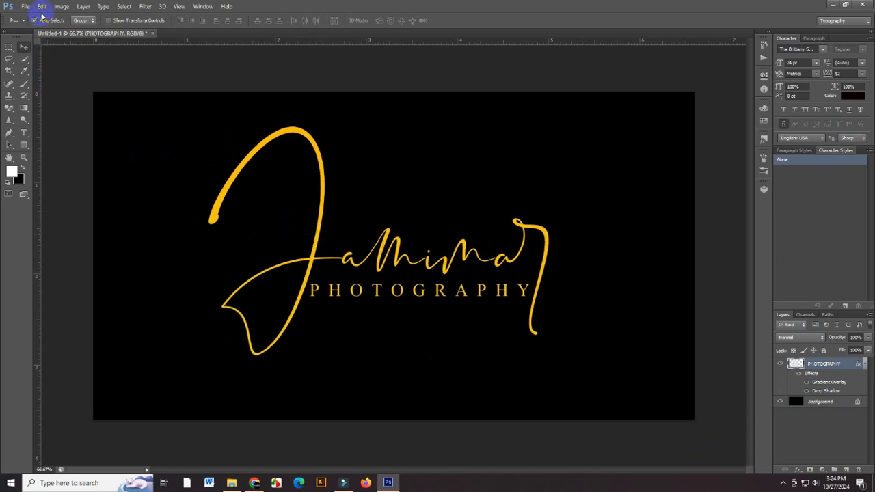
click(44, 6)
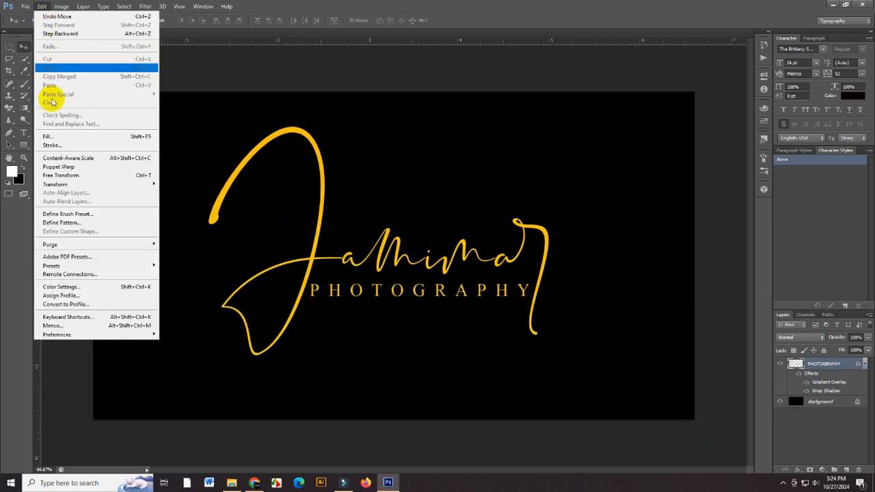
click(78, 175)
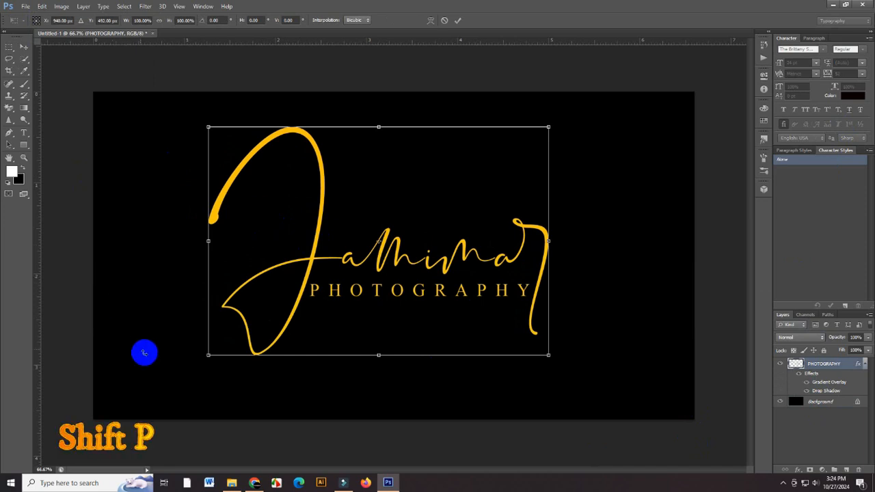
drag(550, 355, 617, 402)
drag(390, 299, 350, 269)
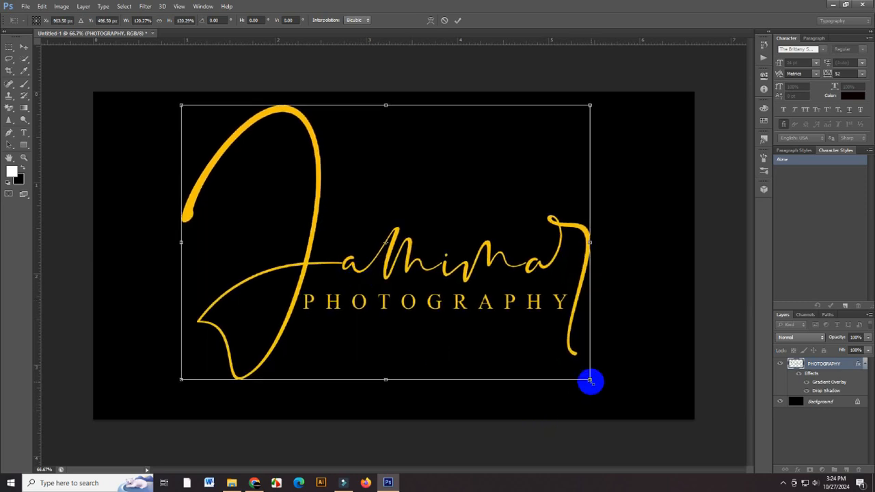
drag(590, 379, 634, 407)
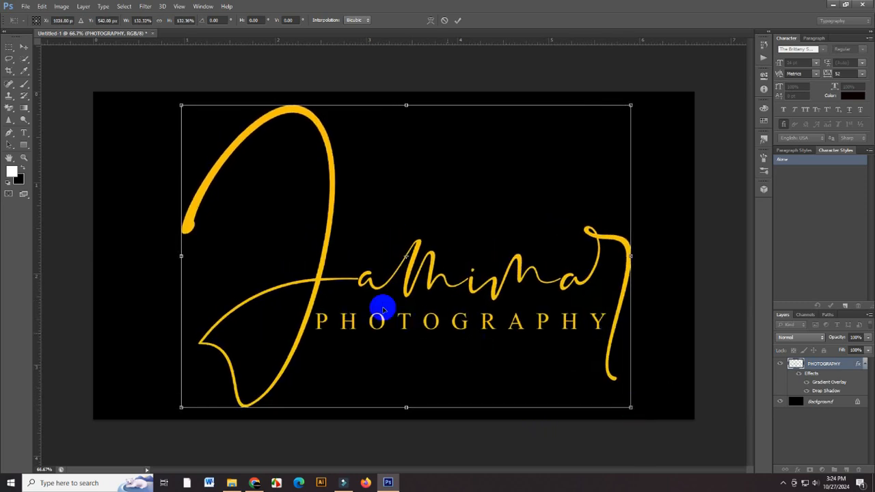
drag(360, 284, 346, 273)
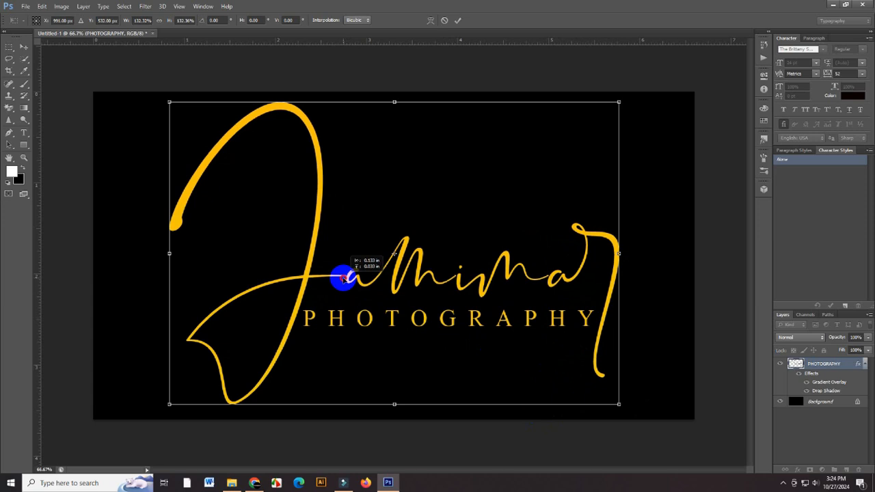
click(459, 21)
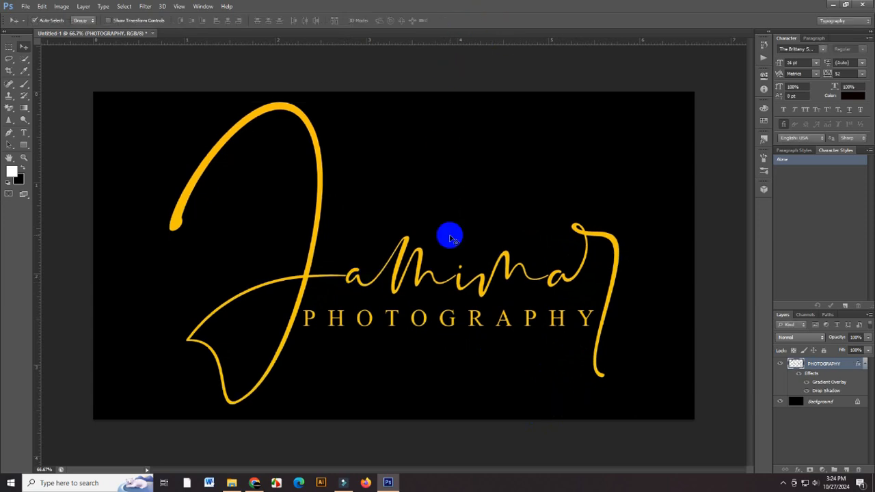
Fine-tune the enlarged logo's position with small shifts so it sits centered on the canvas.
key(Right)
key(Right)
key(Right)
key(Right)
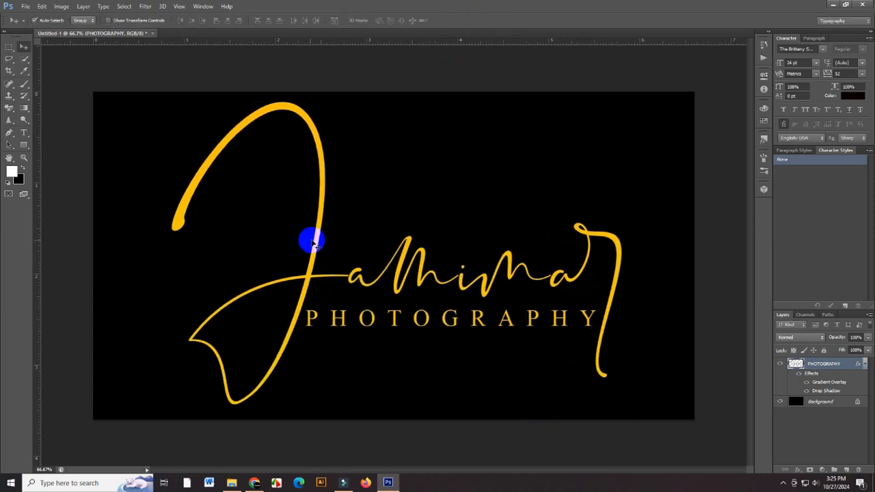
drag(313, 243, 311, 241)
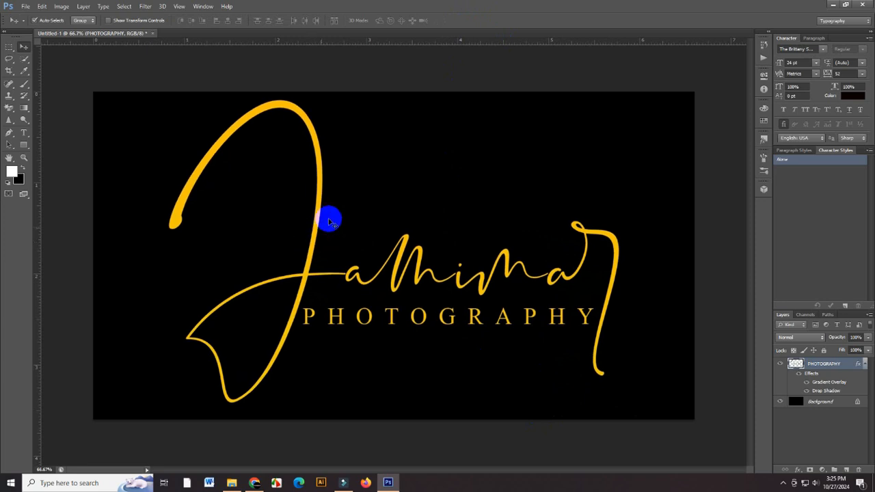
scroll(329, 222, down, 5)
scroll(424, 266, up, 6)
scroll(421, 268, down, 3)
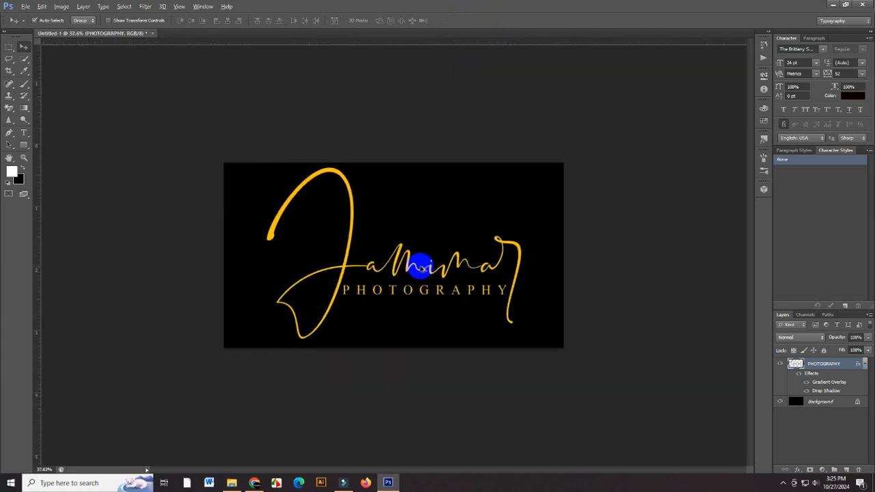
scroll(420, 268, down, 1)
scroll(420, 268, up, 2)
scroll(420, 268, down, 1)
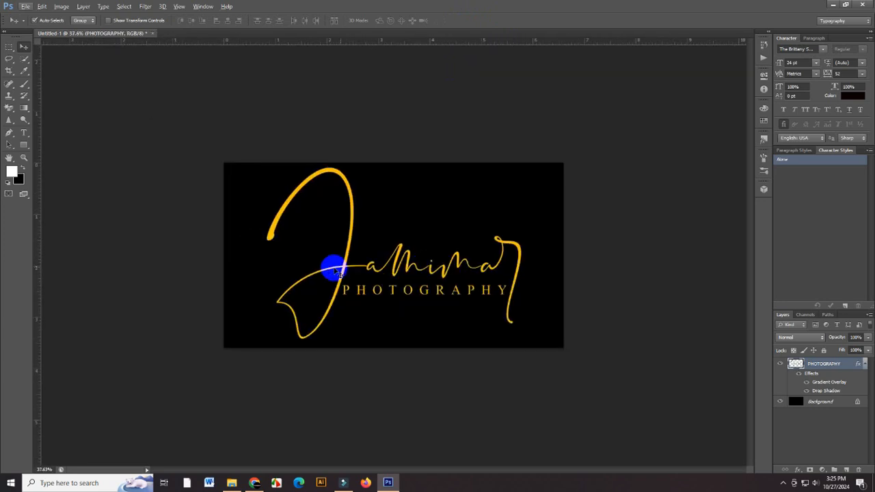